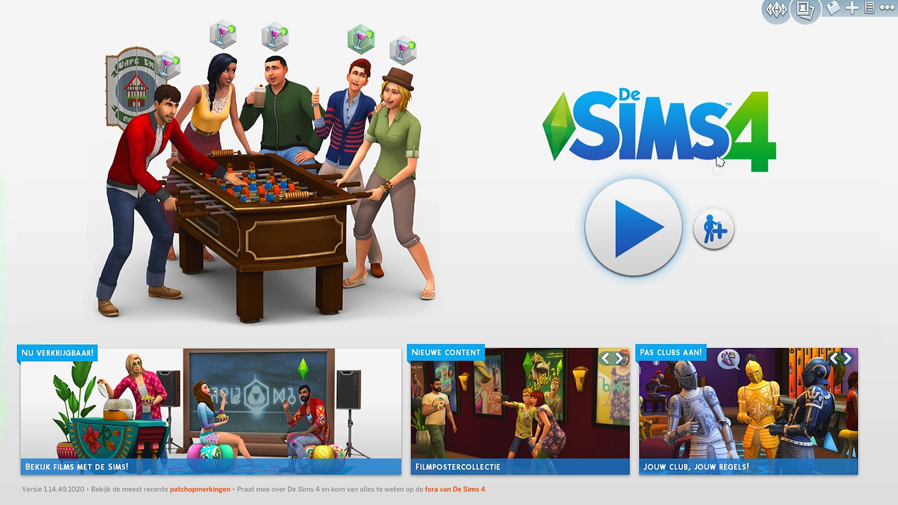
# Check the script mods setting in the Overige section of the game options, and close the options.
pyautogui.click(887, 7)
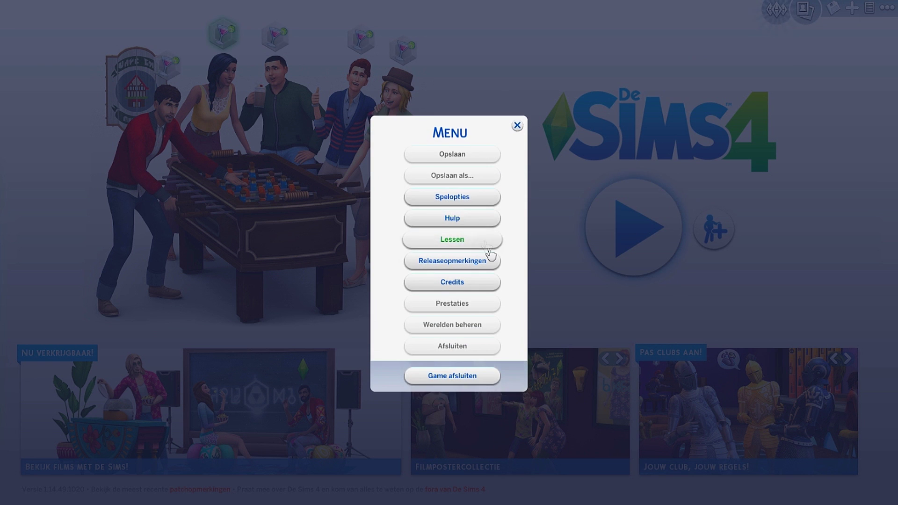
pyautogui.click(462, 203)
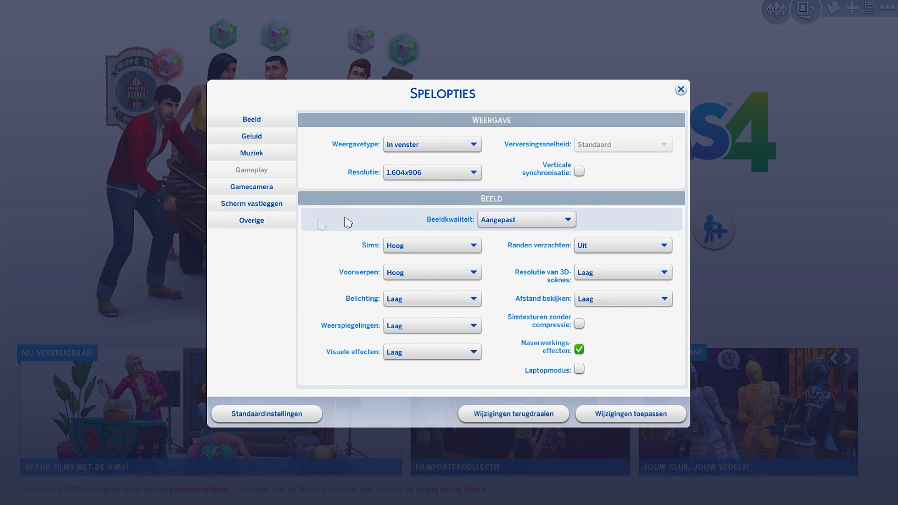
pyautogui.click(244, 223)
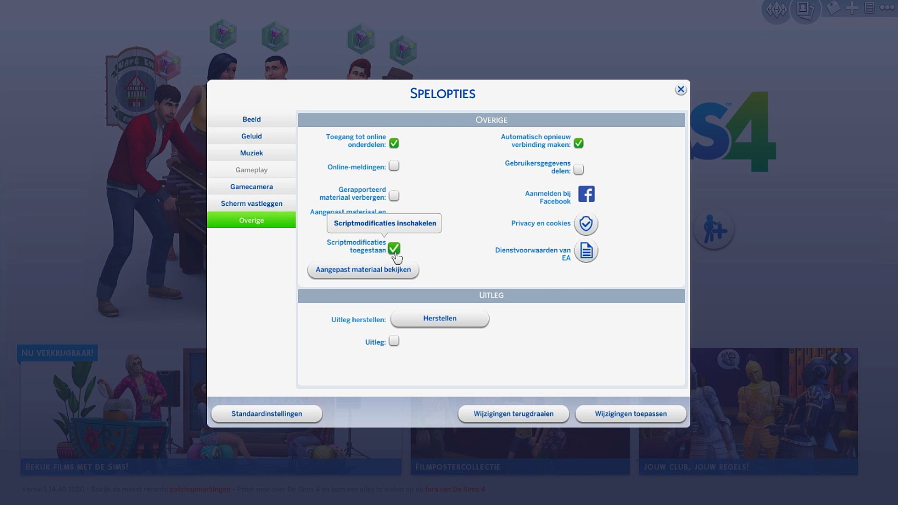
pyautogui.click(680, 90)
pyautogui.click(517, 125)
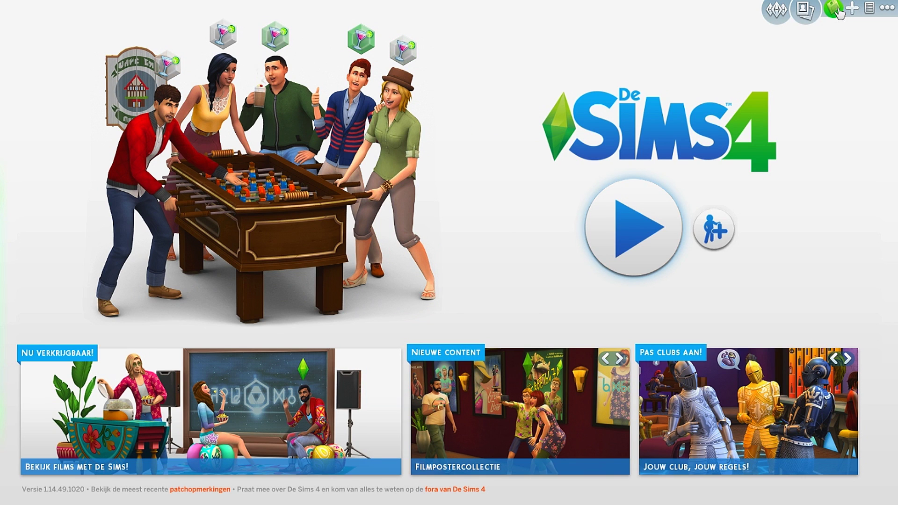
# Open the Gallery, view the player's own profile, and inspect the details of the first household in the Community listing.
pyautogui.click(812, 14)
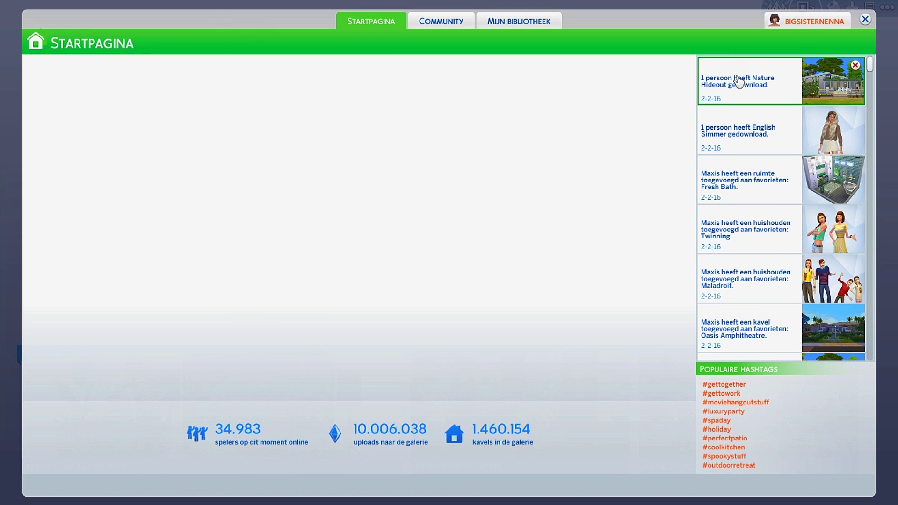
pyautogui.click(803, 23)
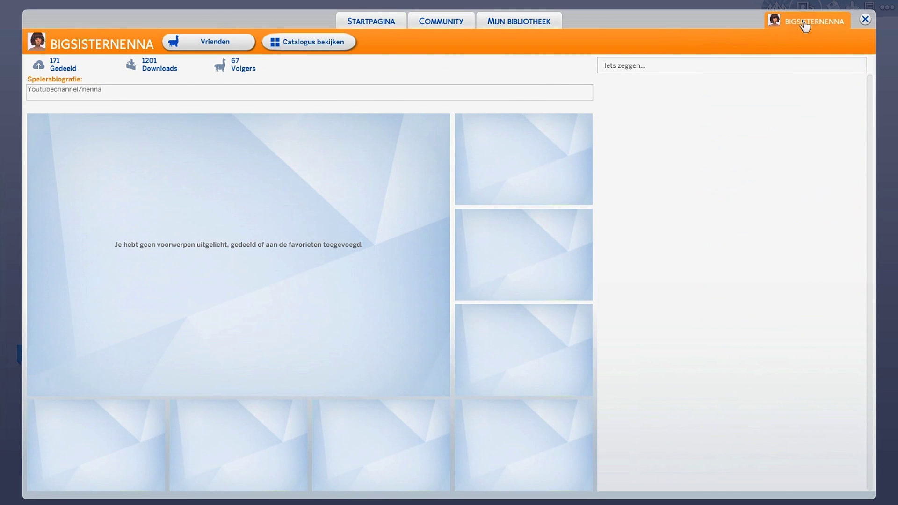
pyautogui.click(511, 27)
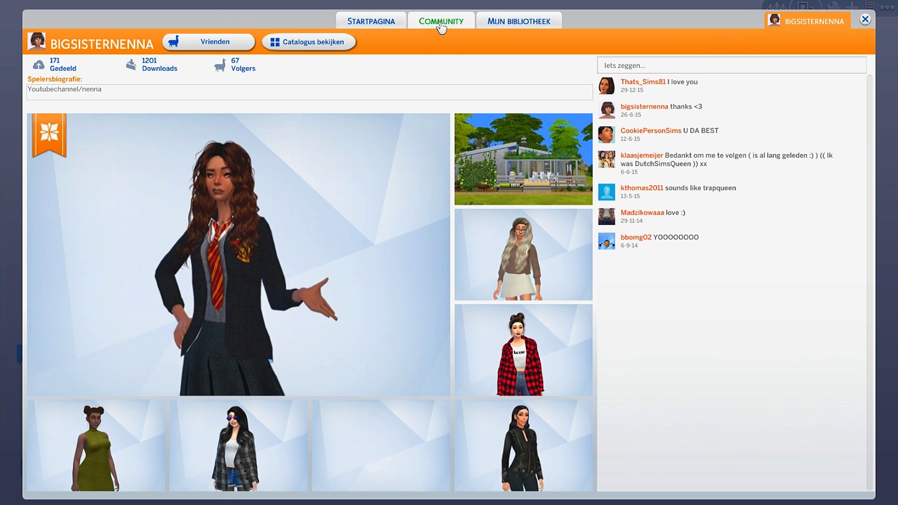
pyautogui.click(459, 27)
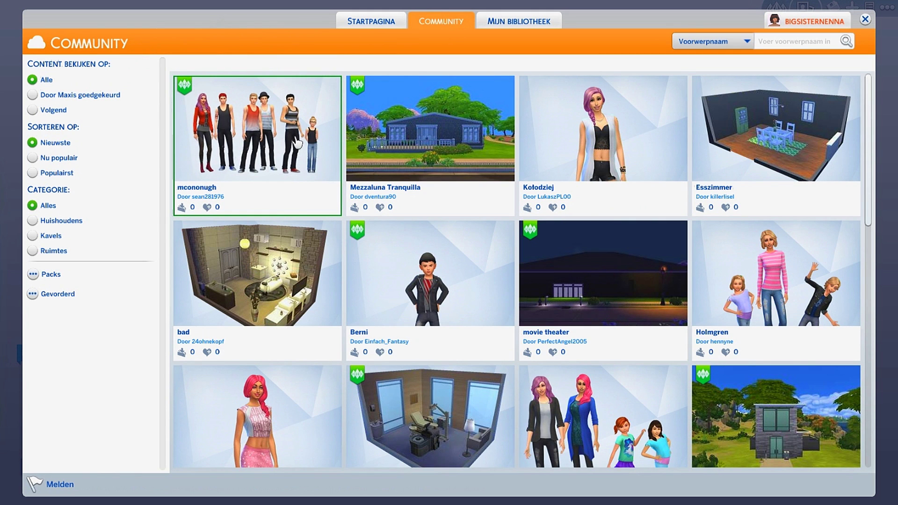
pyautogui.click(305, 126)
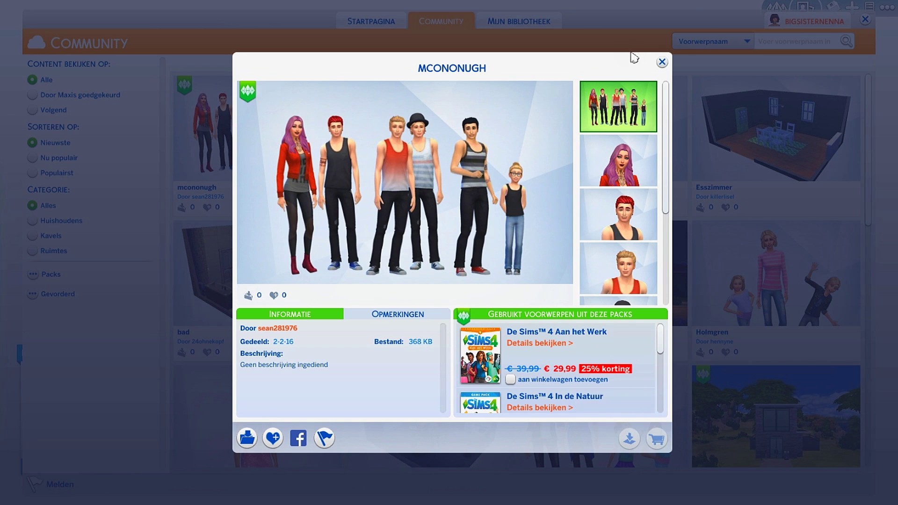
pyautogui.click(661, 62)
# Show My Library with custom content included through the advanced filter, and browse the saved Sims and lots.
pyautogui.click(531, 25)
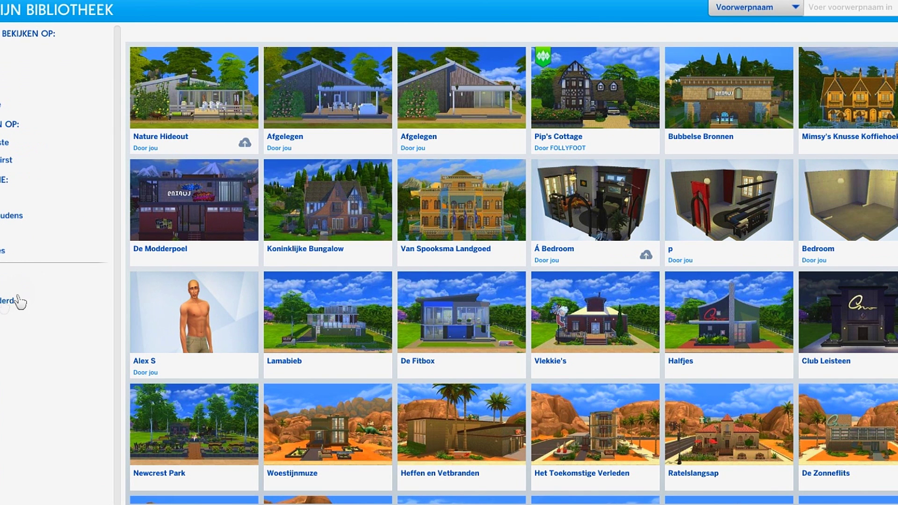
pyautogui.click(17, 299)
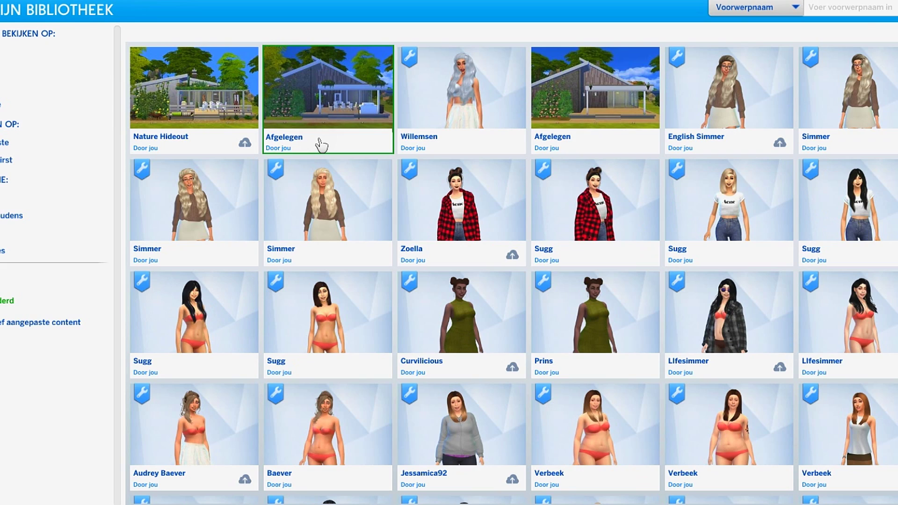
pyautogui.scroll(-10, 513, 273)
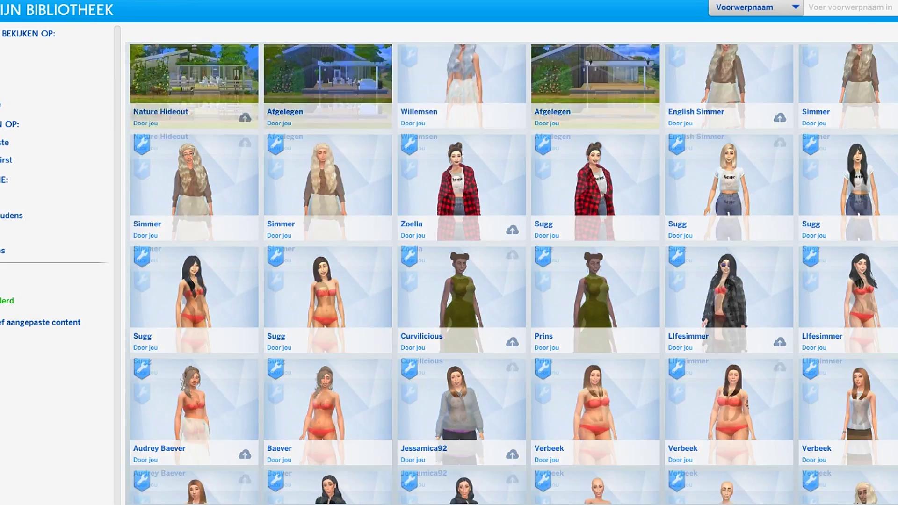
pyautogui.scroll(-3, 513, 274)
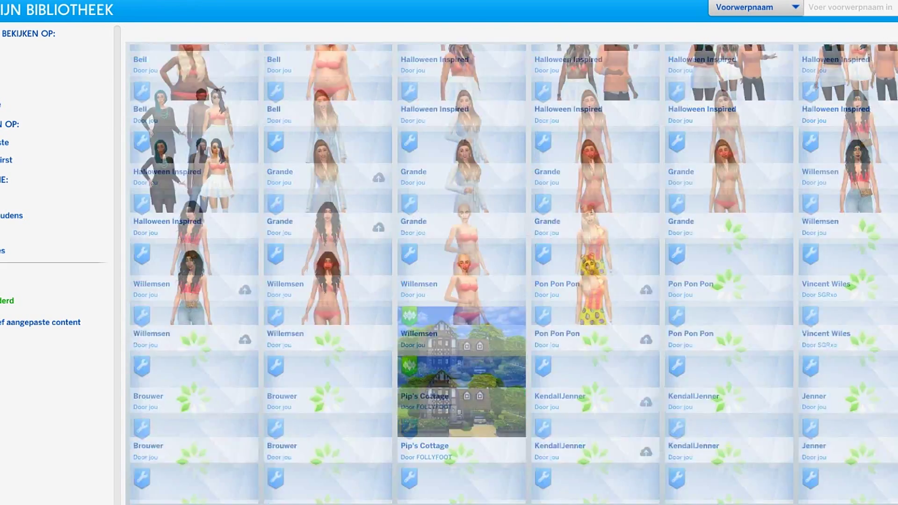
pyautogui.scroll(5, 513, 273)
pyautogui.scroll(1, 514, 273)
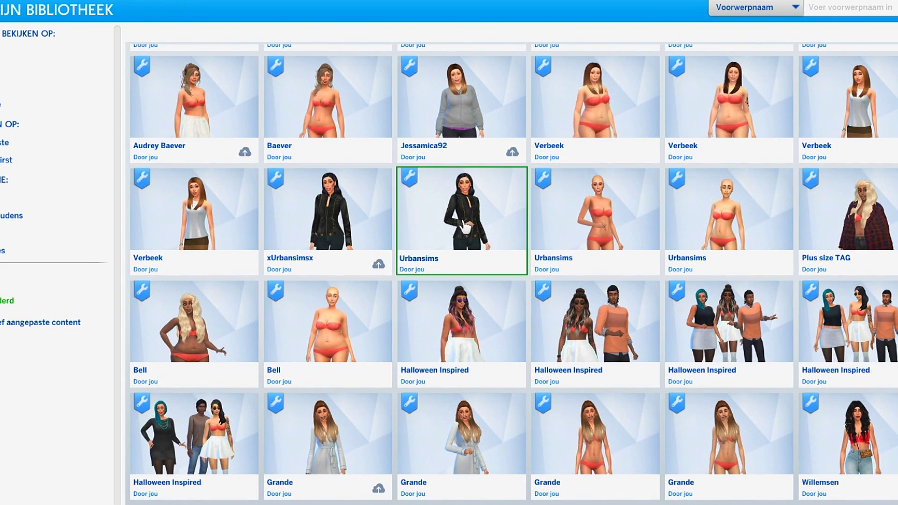
pyautogui.scroll(4, 513, 273)
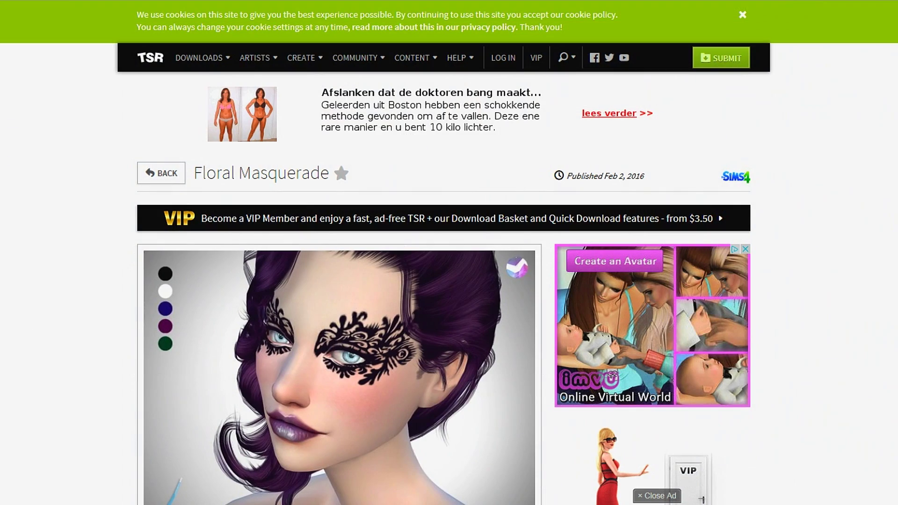
# Download the Floral Masquerade makeup from its page on the TSR website in the browser.
pyautogui.scroll(-1, 449, 253)
pyautogui.scroll(-5, 517, 353)
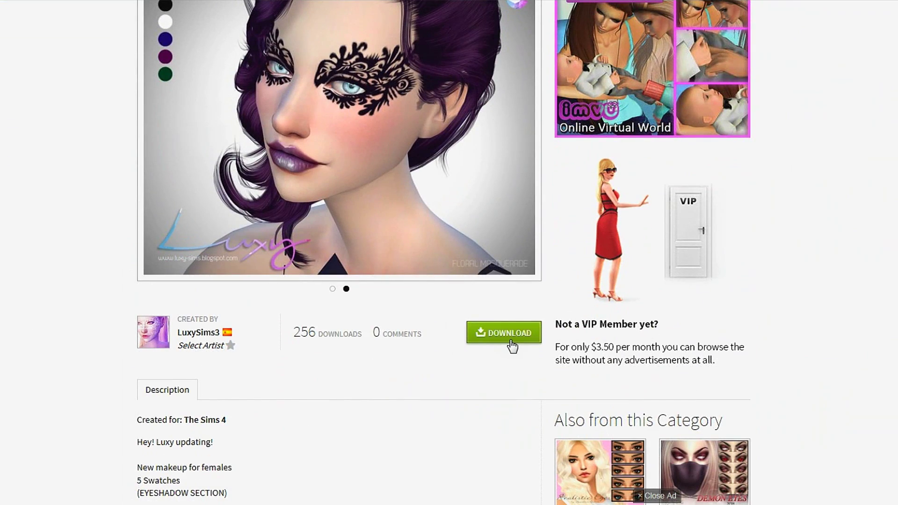
pyautogui.rightClick(500, 324)
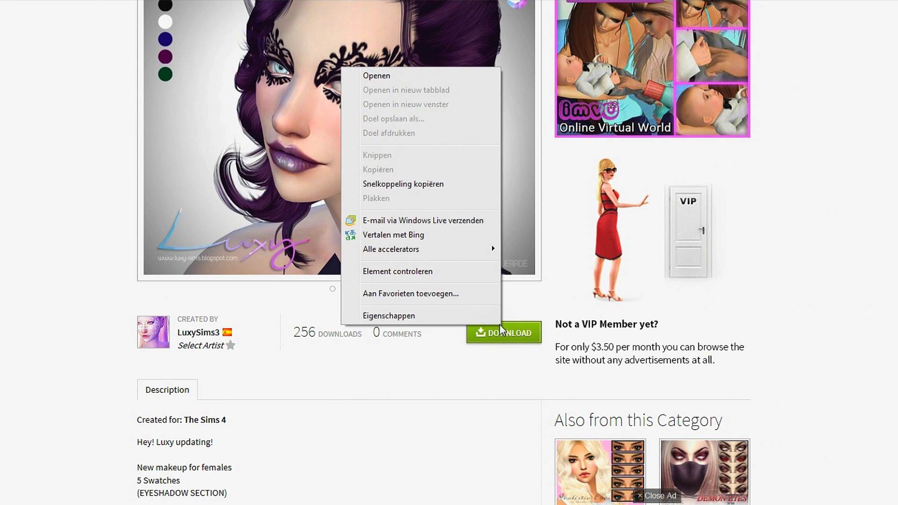
pyautogui.click(519, 337)
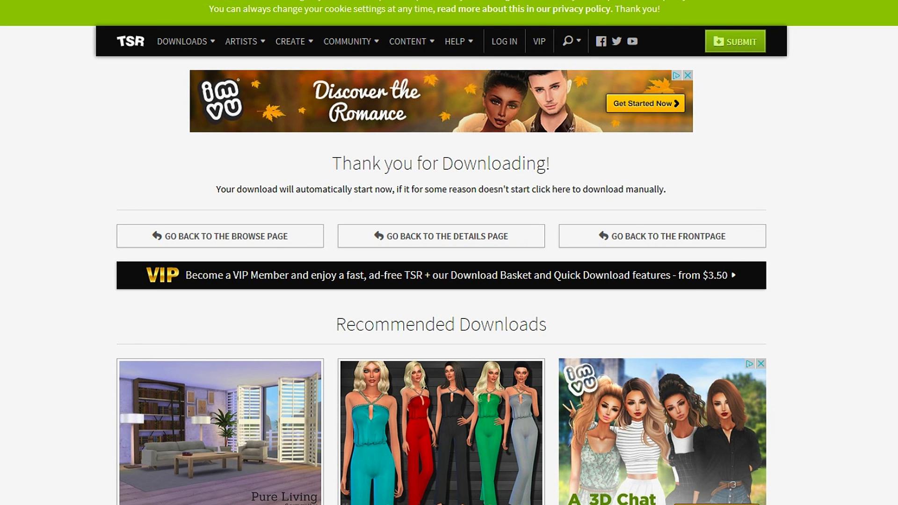
# Open the Sims 4 Lots downloads category on TSR and browse the listed creations.
pyautogui.moveTo(194, 43)
pyautogui.moveTo(194, 66)
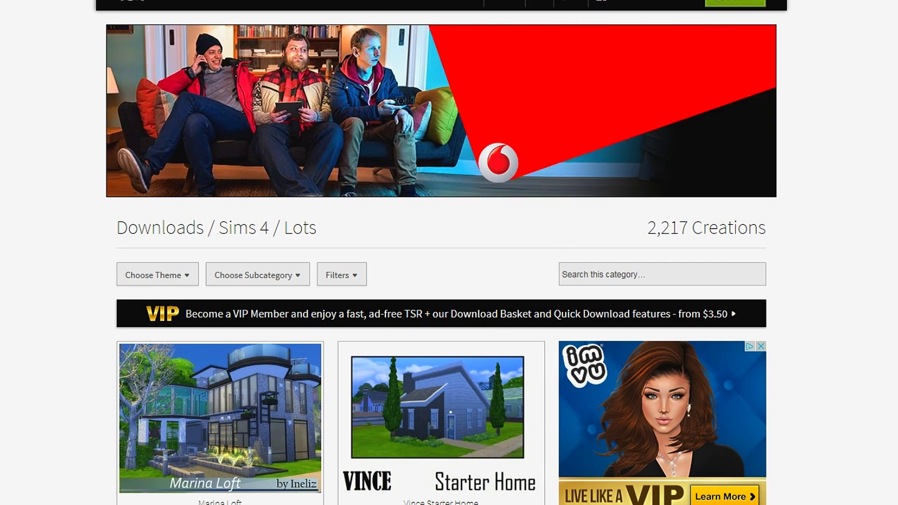
pyautogui.scroll(-3, 578, 264)
pyautogui.scroll(-2, 442, 280)
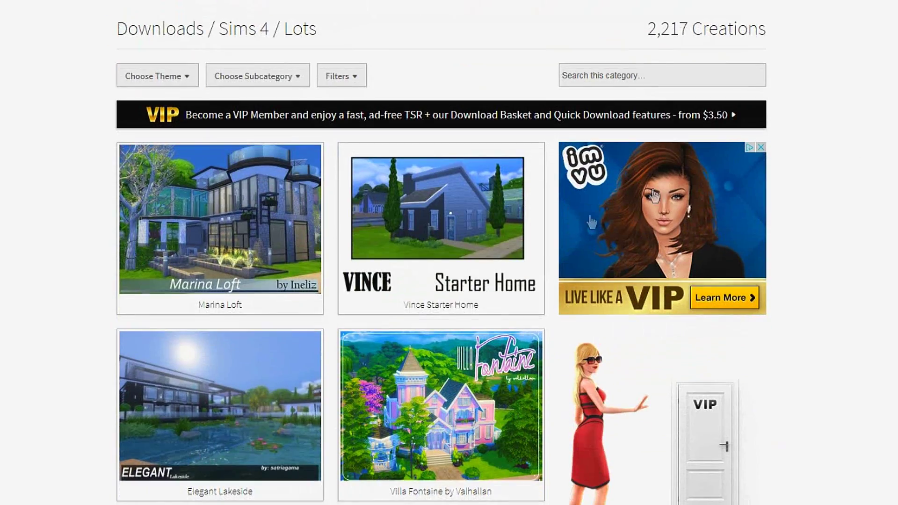
pyautogui.scroll(-2, 135, 229)
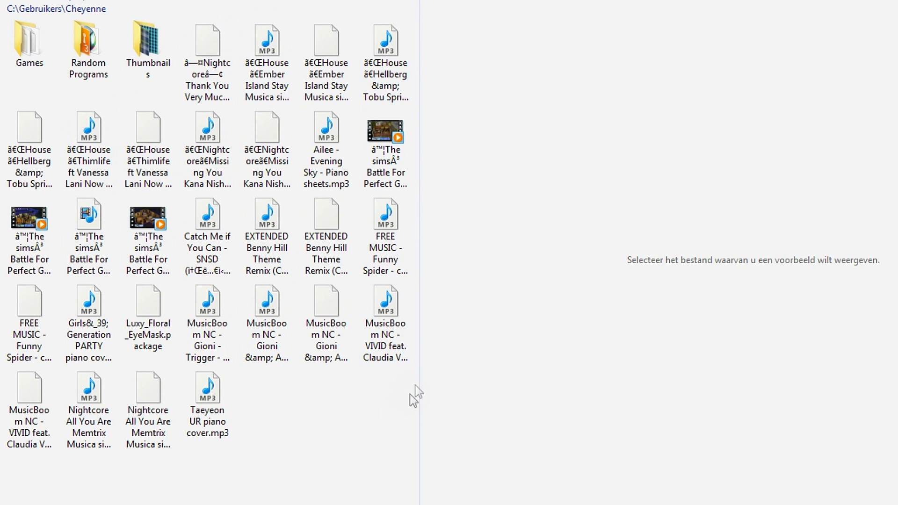
# In Windows Explorer, hide the preview pane of the downloads folder and select Luxy_Floral_EyeMask.package.
pyautogui.hotkey('alt', 'p')
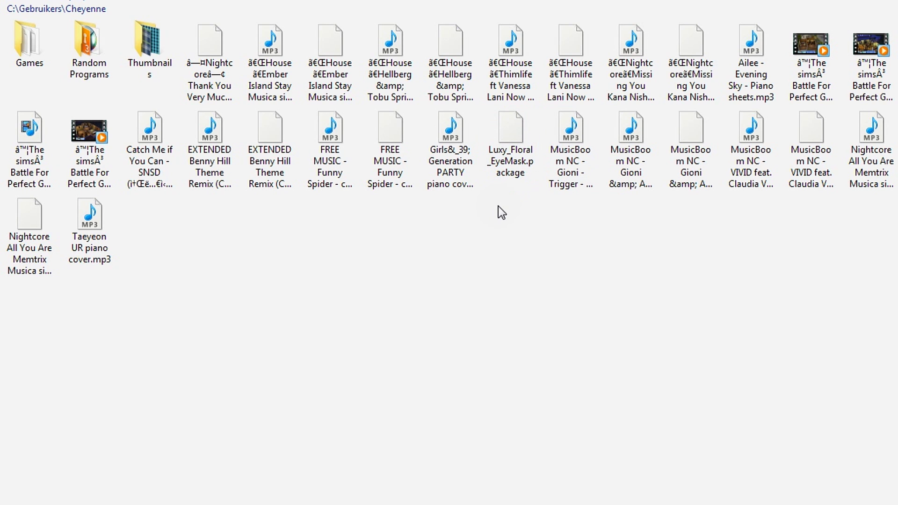
pyautogui.moveTo(395, 185); pyautogui.dragTo(484, 121)
pyautogui.click(484, 121)
# Open the Mods folder inside Electronic Arts\De Sims 4 in the documents library.
pyautogui.scroll(-5, 449, 253)
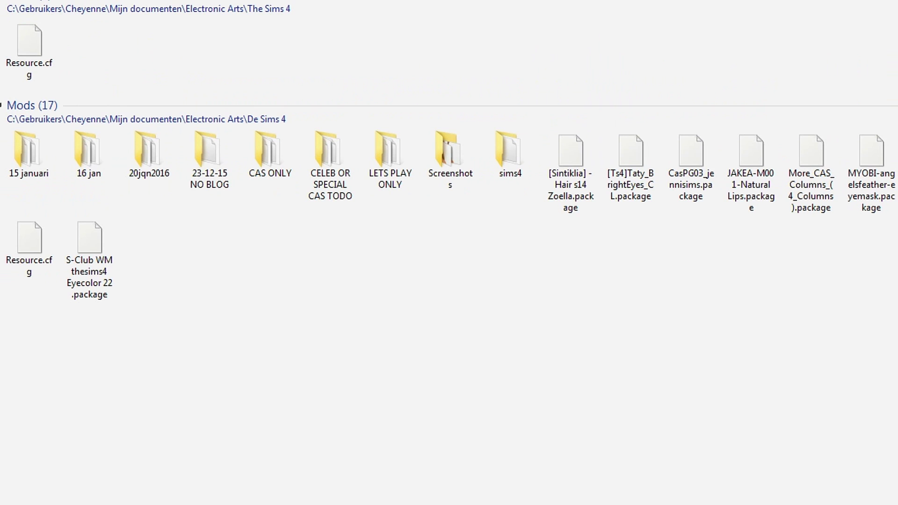
pyautogui.scroll(5, 262, 44)
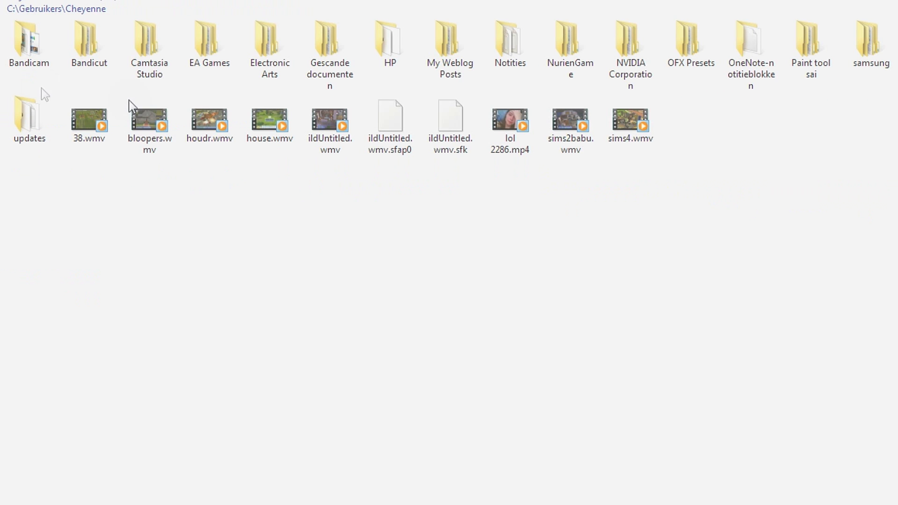
pyautogui.click(269, 49)
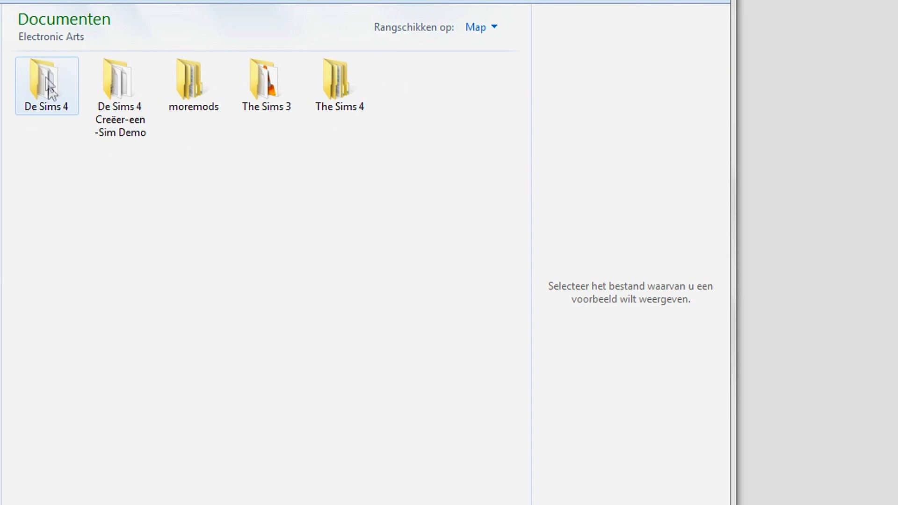
pyautogui.click(55, 95)
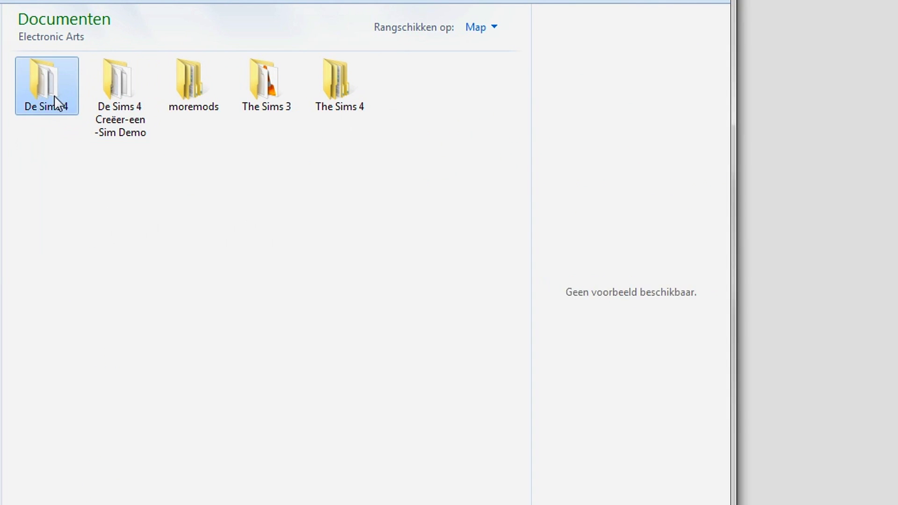
pyautogui.doubleClick(54, 95)
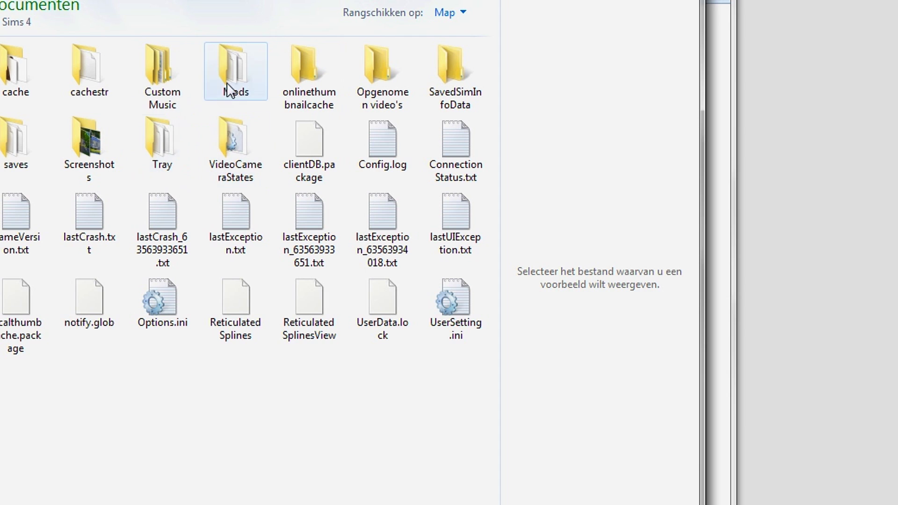
pyautogui.moveTo(252, 66)
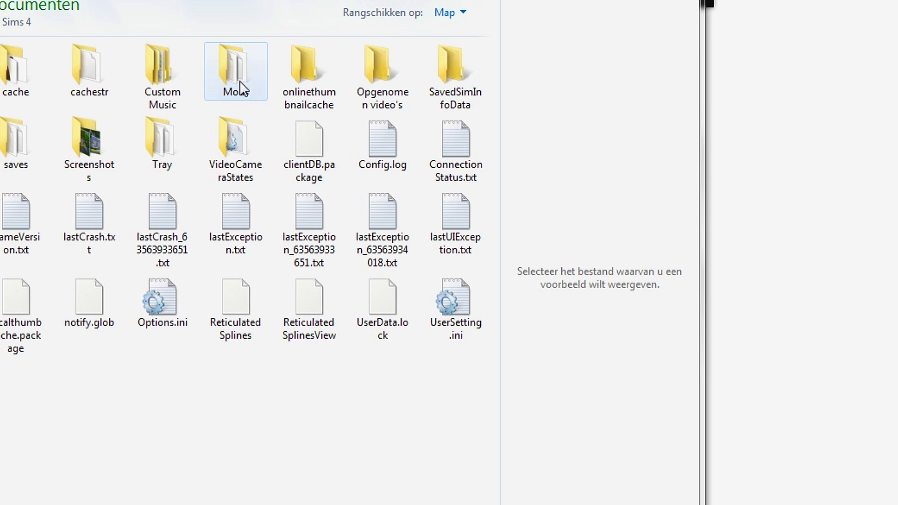
pyautogui.click(239, 80)
pyautogui.doubleClick(239, 80)
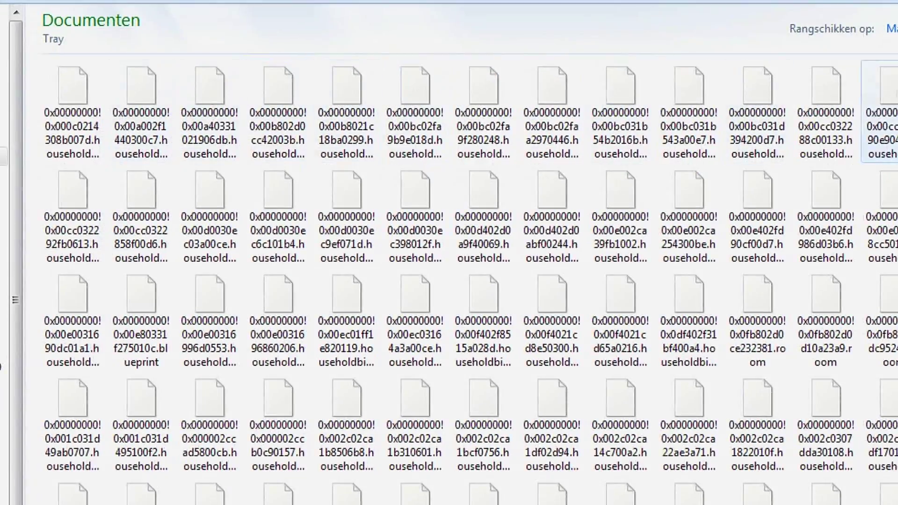
# Look through the household, room and blueprint files in the Tray folder of De Sims 4.
pyautogui.scroll(-10, 753, 82)
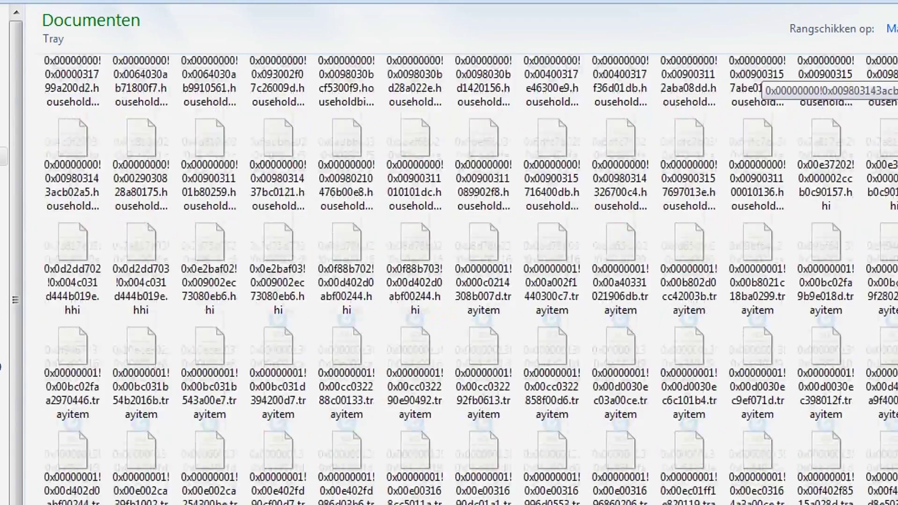
pyautogui.scroll(-10, 753, 82)
pyautogui.scroll(20, 753, 82)
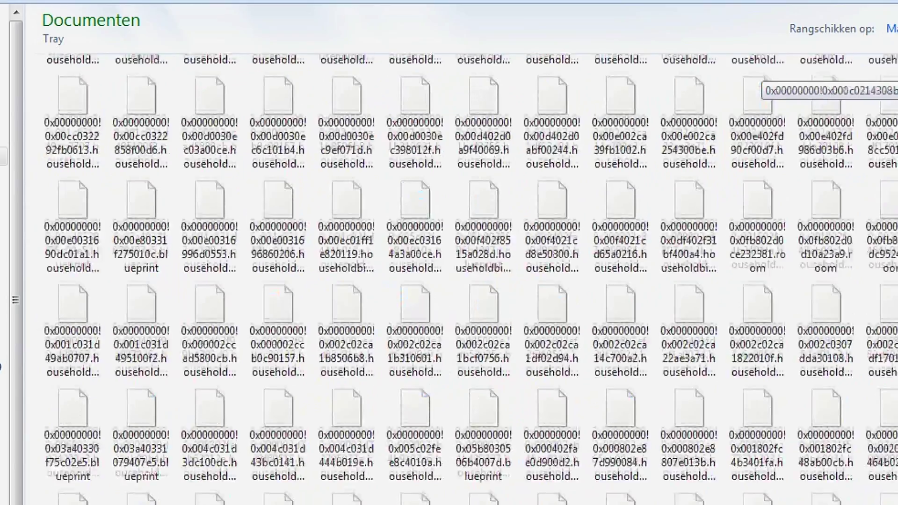
pyautogui.scroll(1, 753, 82)
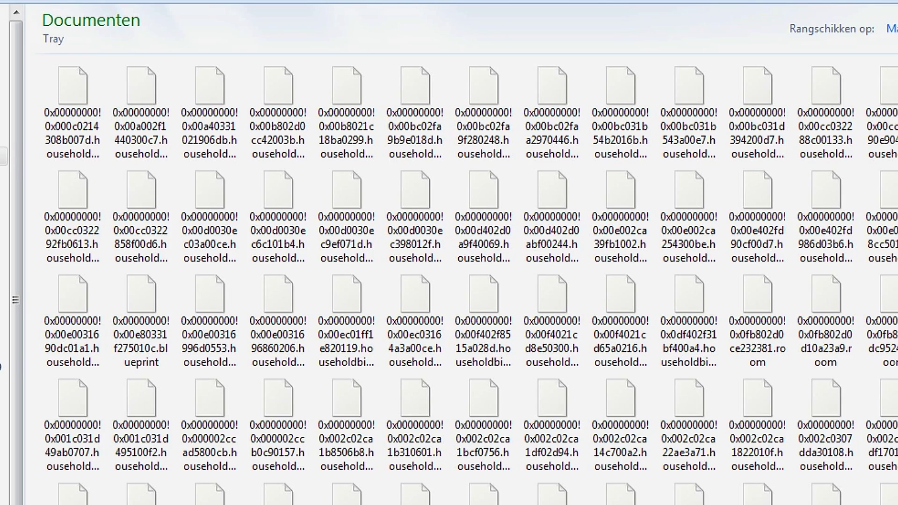
pyautogui.scroll(-10, 757, 94)
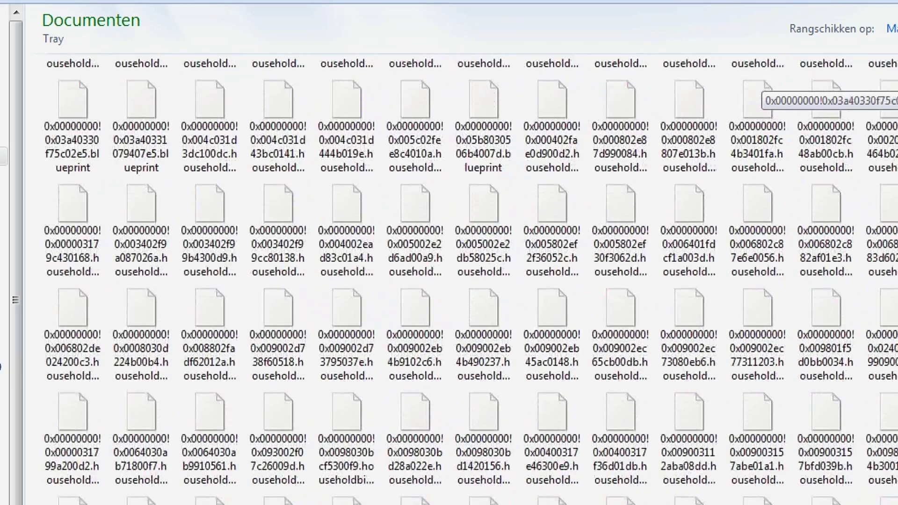
pyautogui.scroll(5, 757, 93)
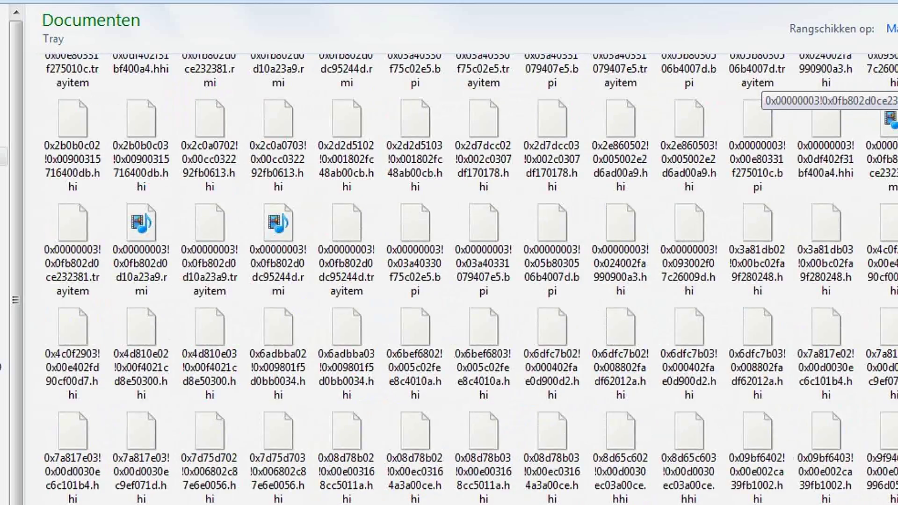
pyautogui.scroll(-5, 758, 93)
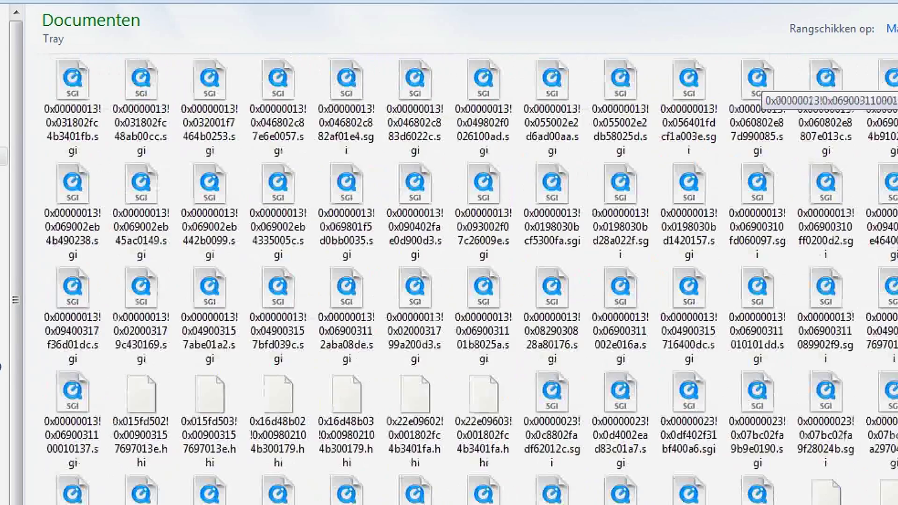
# Read the web tutorial Install Mods and Custom Content in The Sims 4 and highlight the PC and Mac Mods folder locations.
pyautogui.scroll(10, 757, 93)
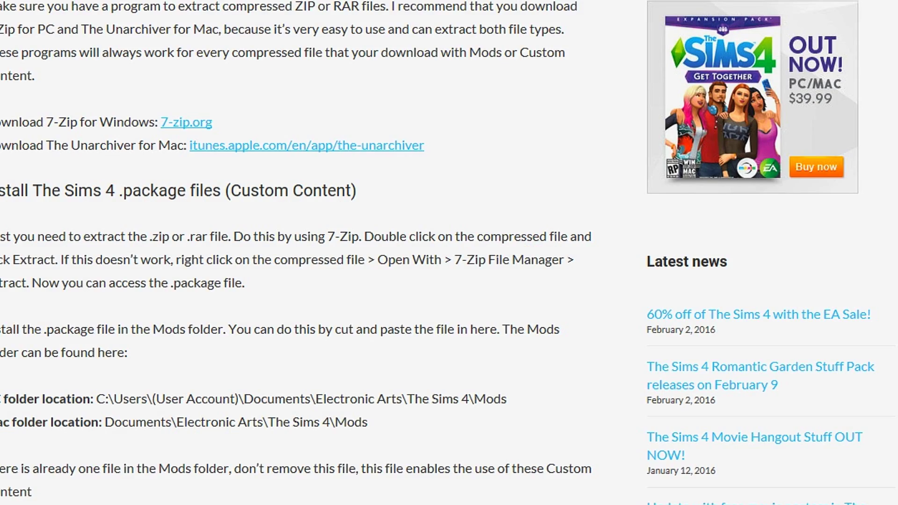
pyautogui.scroll(7, 297, 250)
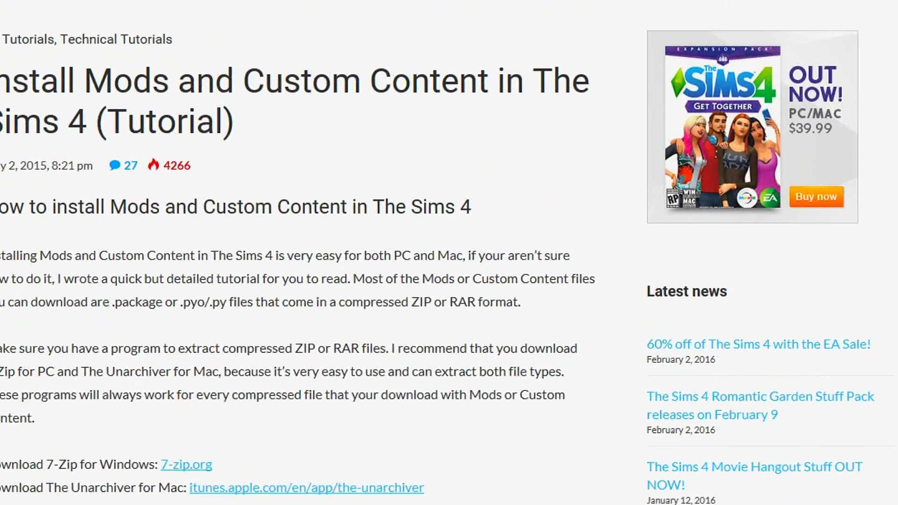
pyautogui.scroll(-4, 298, 253)
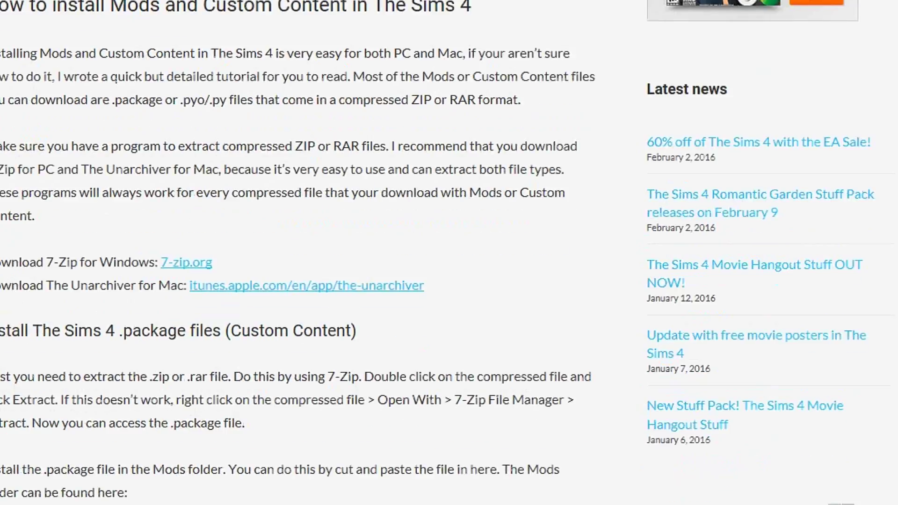
pyautogui.scroll(-15, 298, 253)
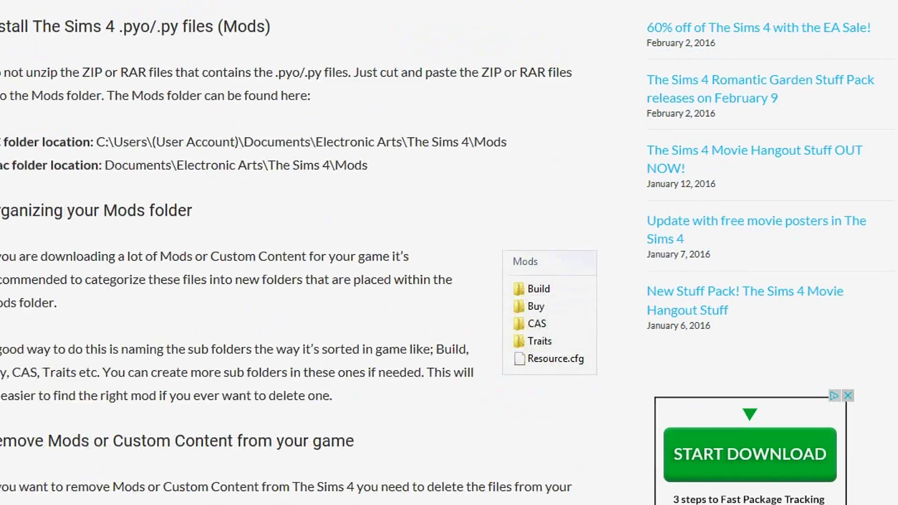
pyautogui.scroll(5, 297, 252)
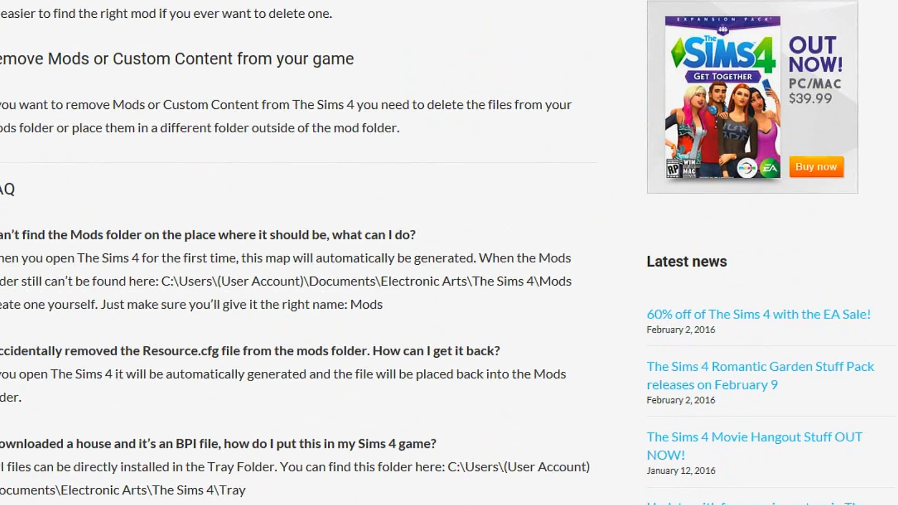
pyautogui.scroll(15, 297, 253)
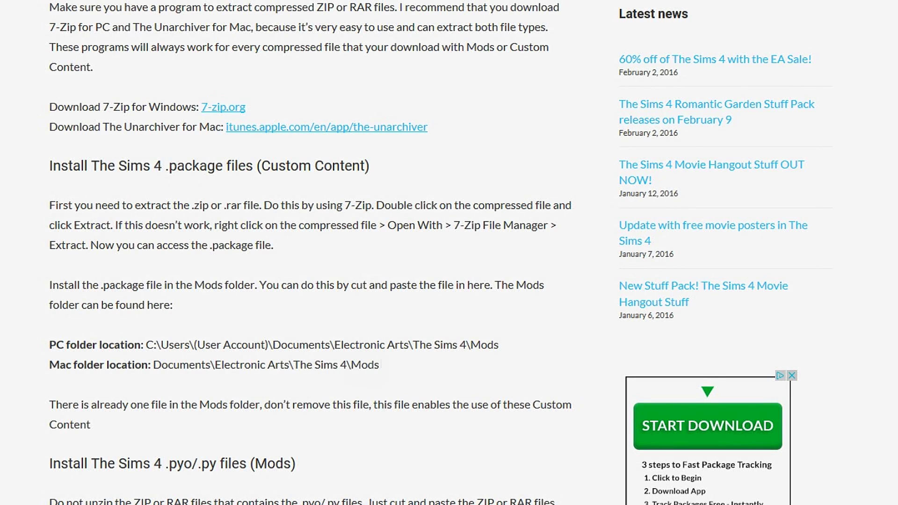
pyautogui.moveTo(380, 365); pyautogui.dragTo(48, 345)
# Highlight the article's Organizing your Mods folder and FAQ headings, and look through the reader comments below it.
pyautogui.scroll(-5, 190, 342)
pyautogui.scroll(-2, 189, 341)
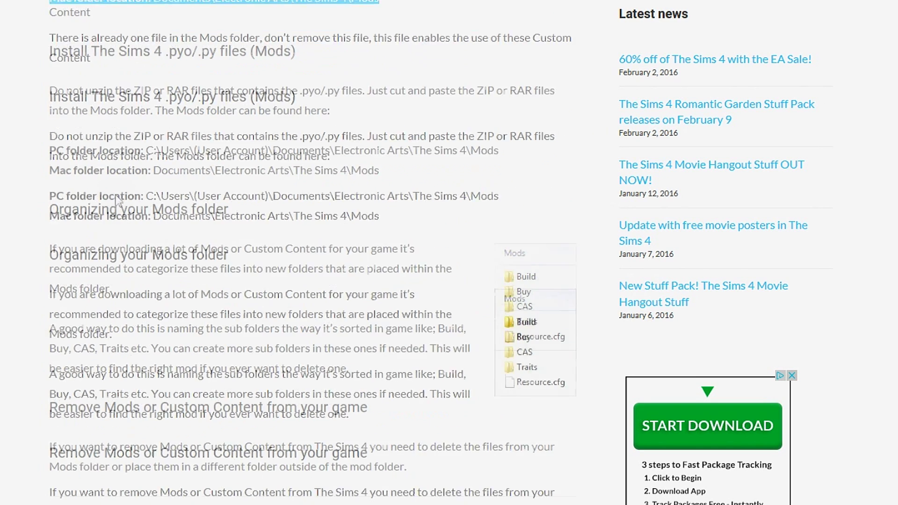
pyautogui.scroll(-1, 98, 297)
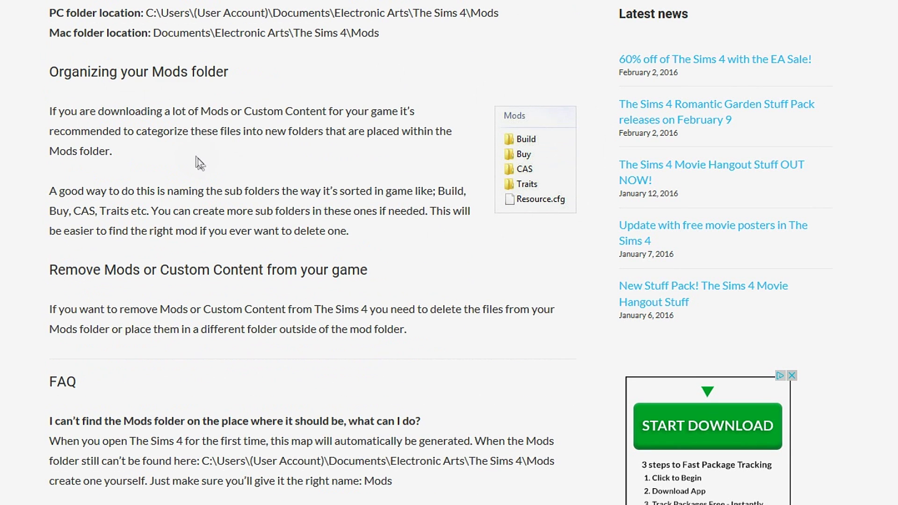
pyautogui.moveTo(50, 71); pyautogui.dragTo(228, 71)
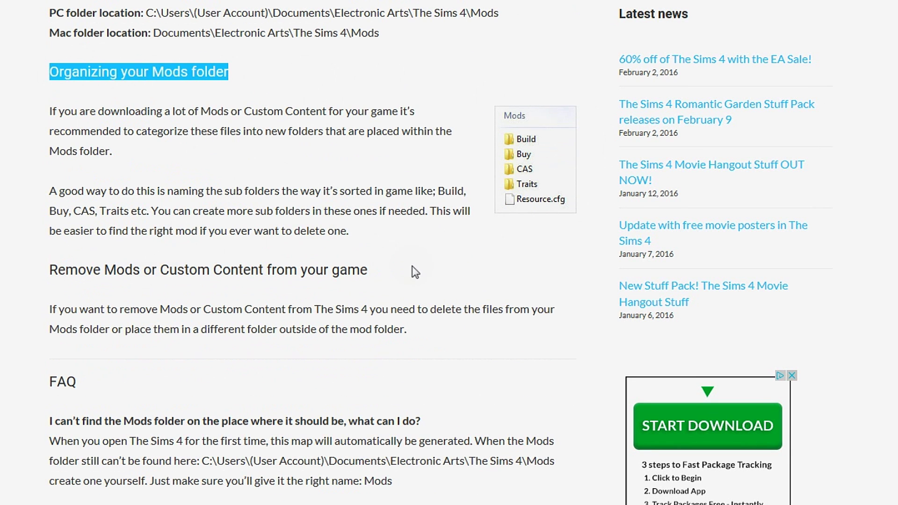
pyautogui.moveTo(412, 270); pyautogui.dragTo(36, 288)
pyautogui.scroll(-2, 77, 290)
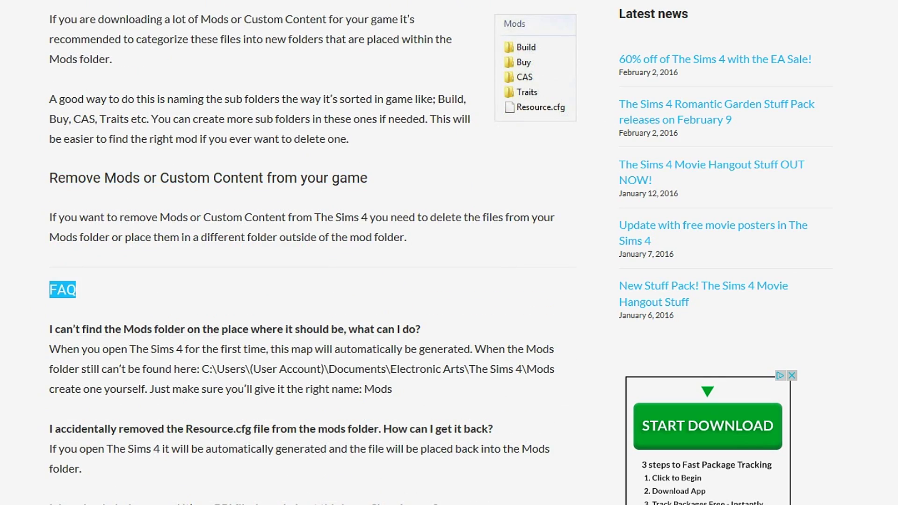
pyautogui.scroll(-20, 309, 253)
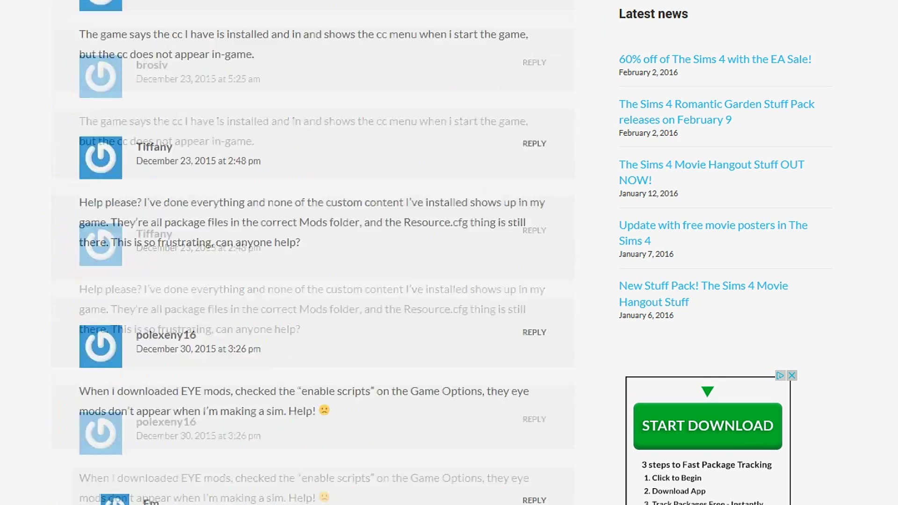
pyautogui.scroll(20, 308, 252)
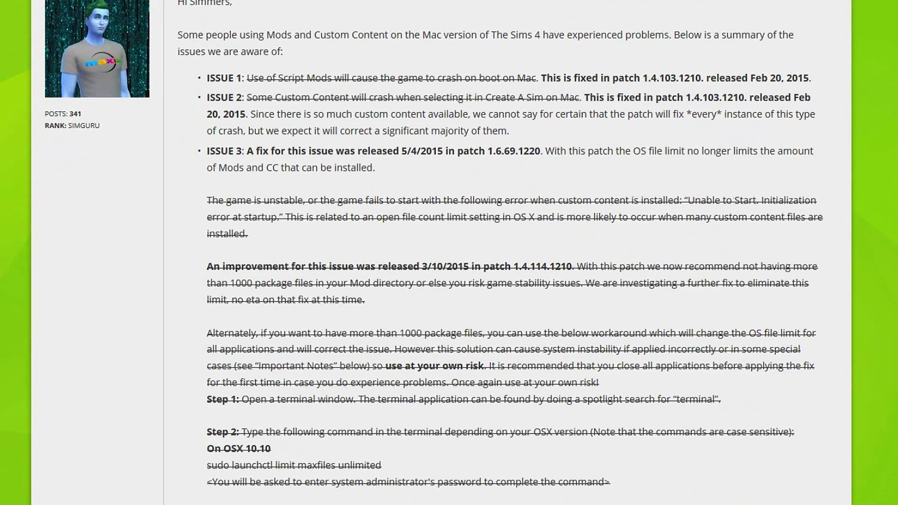
# In the forum post about Mac problems with mods, highlight Issues 1 to 3 and their patch fixes.
pyautogui.moveTo(266, 35); pyautogui.dragTo(721, 398)
pyautogui.click(231, 85)
pyautogui.moveTo(206, 75); pyautogui.dragTo(552, 282)
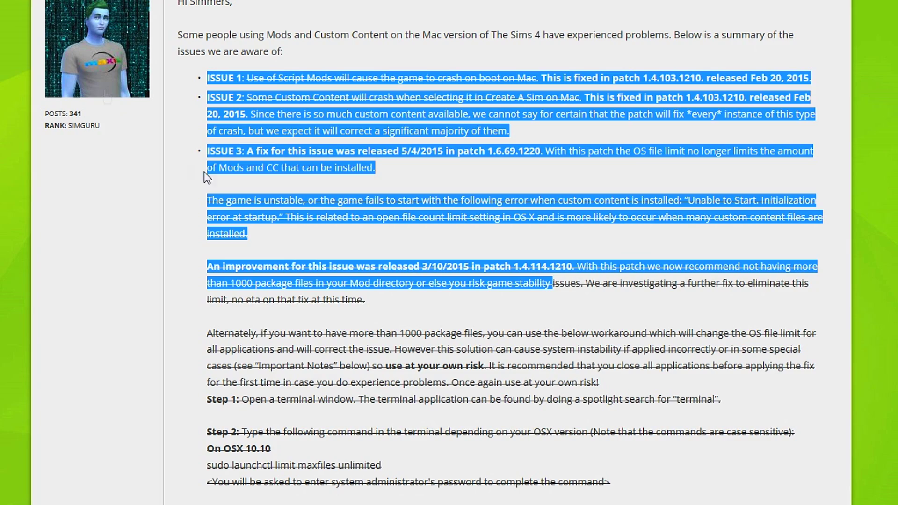
pyautogui.click(304, 80)
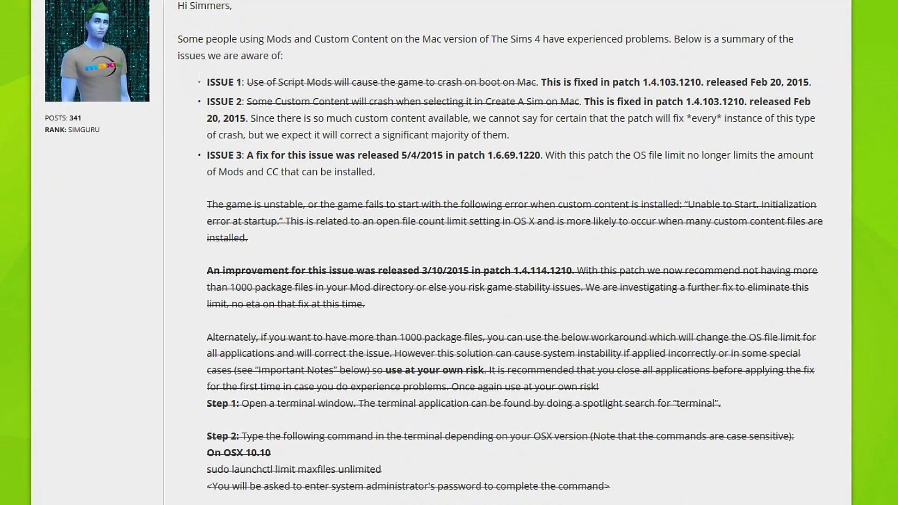
pyautogui.moveTo(199, 81); pyautogui.dragTo(775, 390)
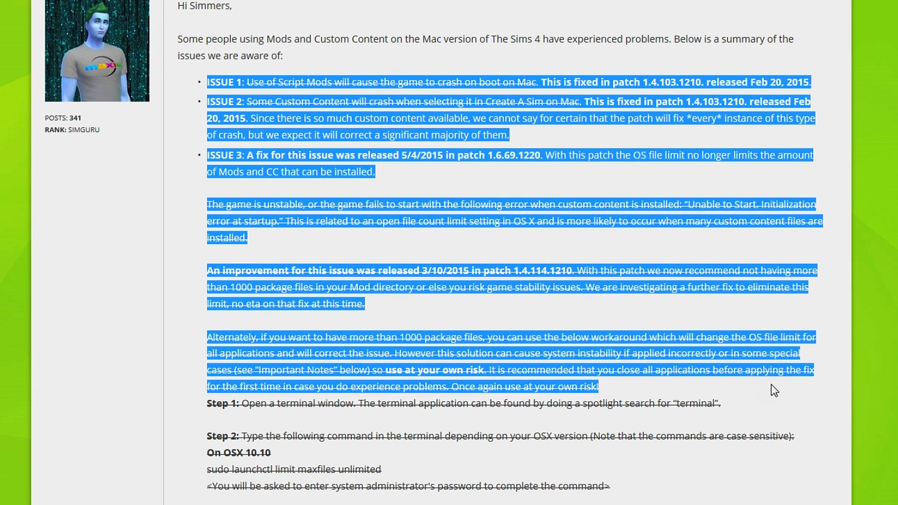
pyautogui.click(723, 216)
pyautogui.moveTo(541, 82); pyautogui.dragTo(815, 173)
pyautogui.click(790, 64)
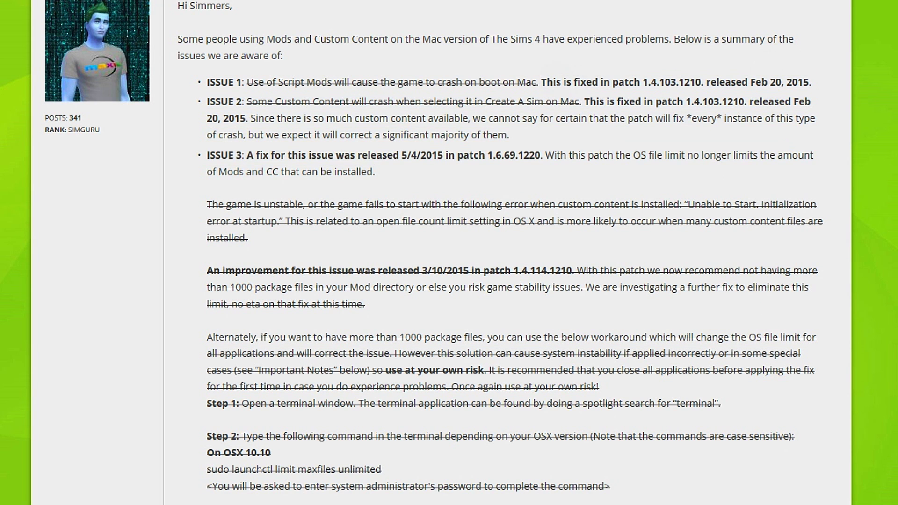
# Highlight the Issue 1 line about script mods and the patch release that fixes it.
pyautogui.moveTo(206, 82); pyautogui.dragTo(624, 92)
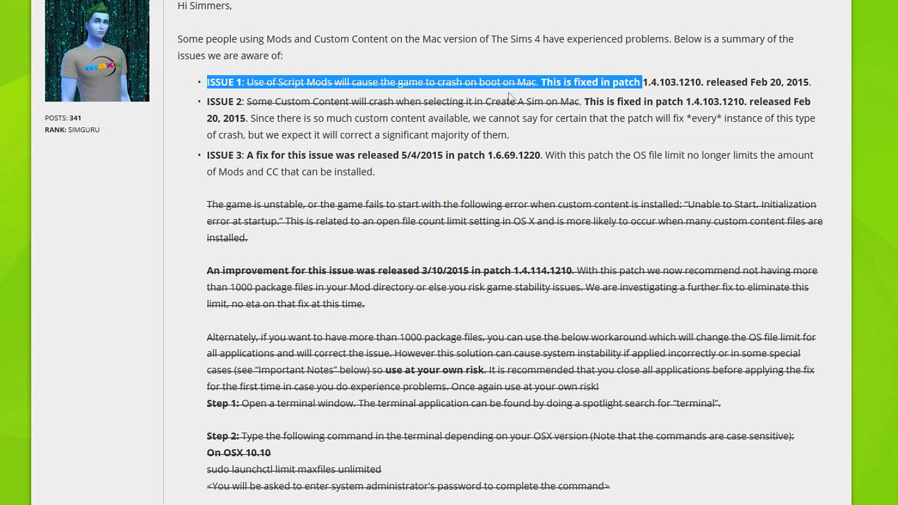
pyautogui.click(452, 81)
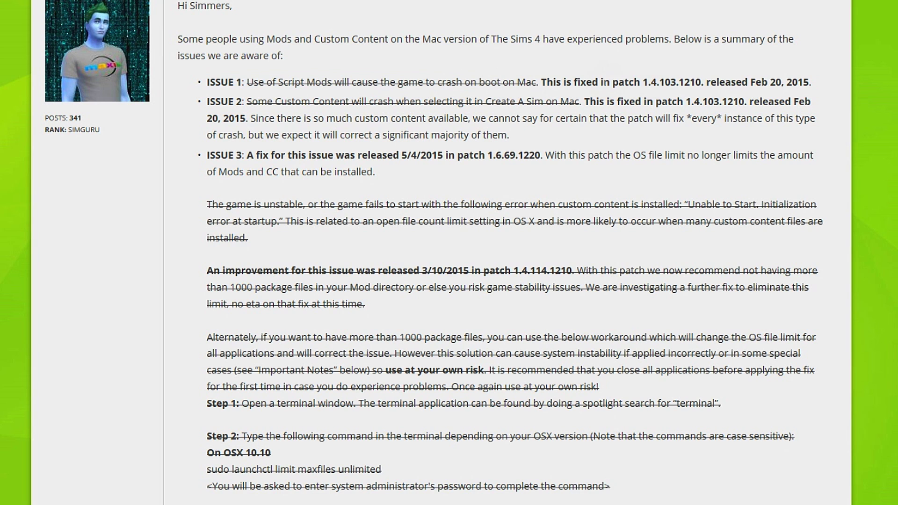
pyautogui.moveTo(601, 82); pyautogui.dragTo(832, 83)
pyautogui.click(766, 95)
# Highlight the Issue 4 paragraph about custom content in Mods subdirectories and the Resource.cfg file, and clear the selection.
pyautogui.scroll(-2, 463, 145)
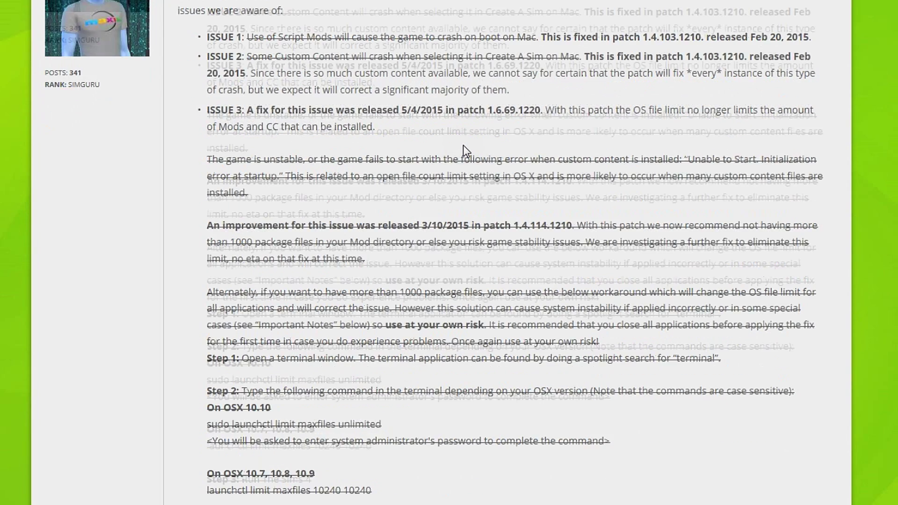
pyautogui.scroll(-2, 369, 175)
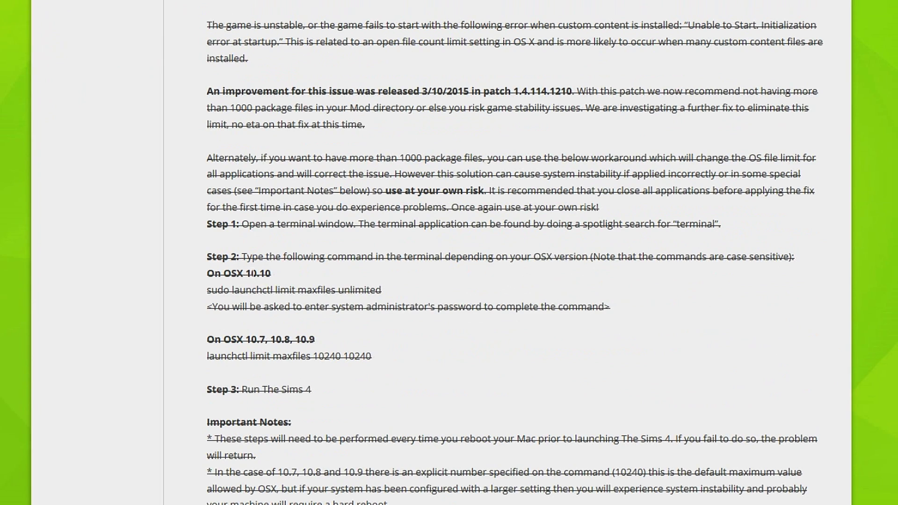
pyautogui.scroll(-4, 252, 274)
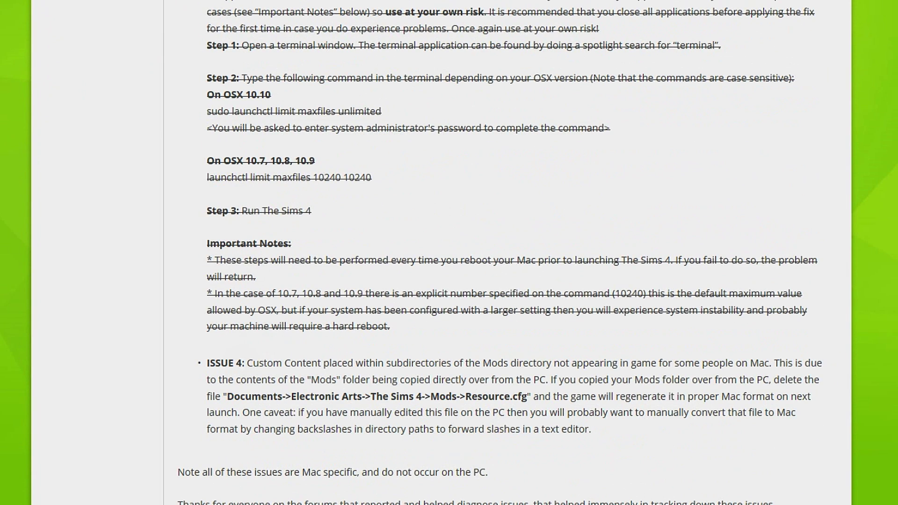
pyautogui.scroll(-2, 265, 362)
pyautogui.moveTo(208, 274); pyautogui.dragTo(728, 369)
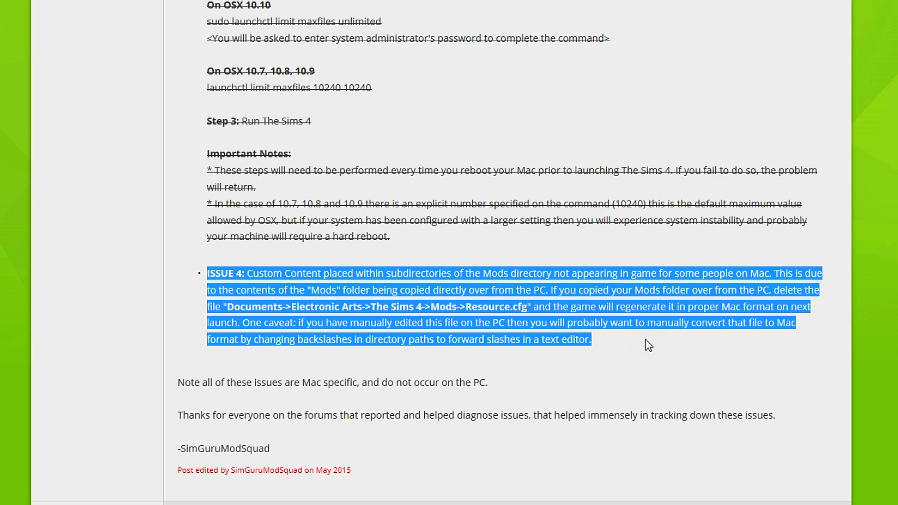
pyautogui.click(236, 342)
# Highlight the note that all of these issues are Mac specific and do not occur on the PC.
pyautogui.moveTo(179, 383); pyautogui.dragTo(279, 397)
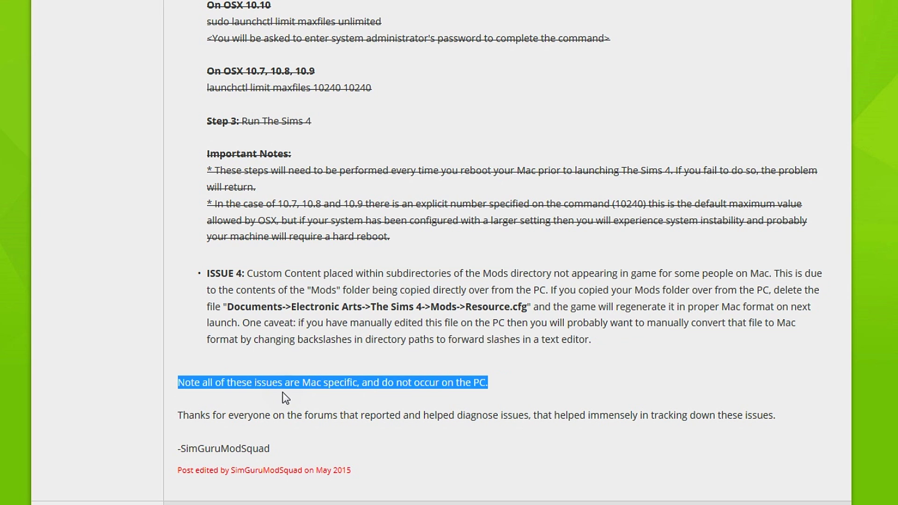
pyautogui.click(185, 383)
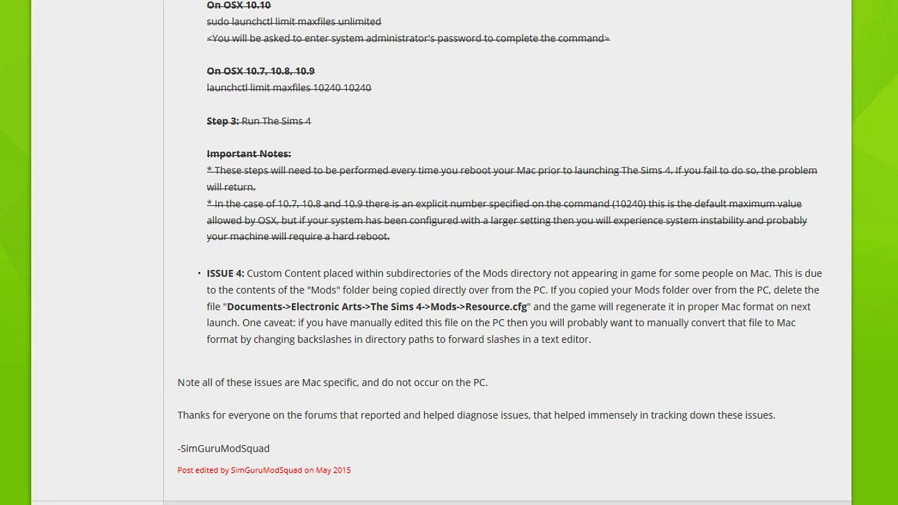
pyautogui.moveTo(178, 383); pyautogui.dragTo(561, 393)
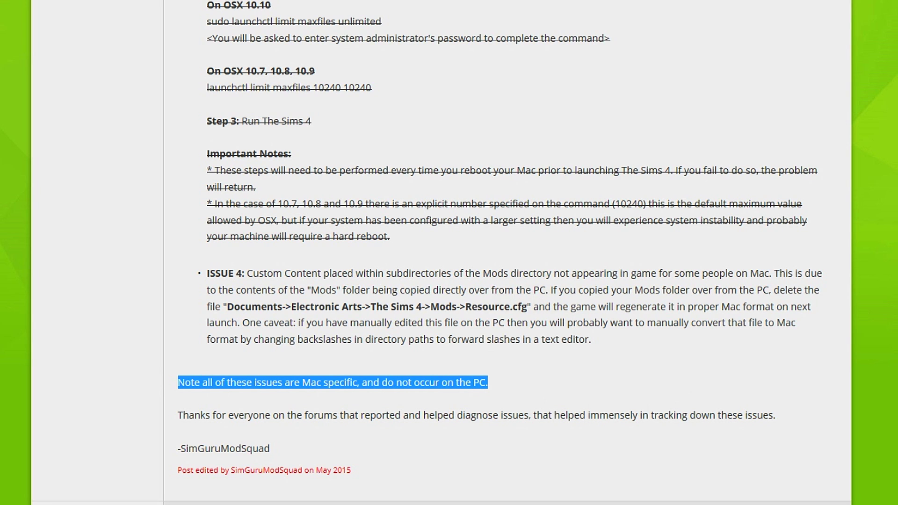
# Browse the forum members' replies below the Mac issues post.
pyautogui.scroll(-10, 518, 303)
pyautogui.scroll(-15, 441, 253)
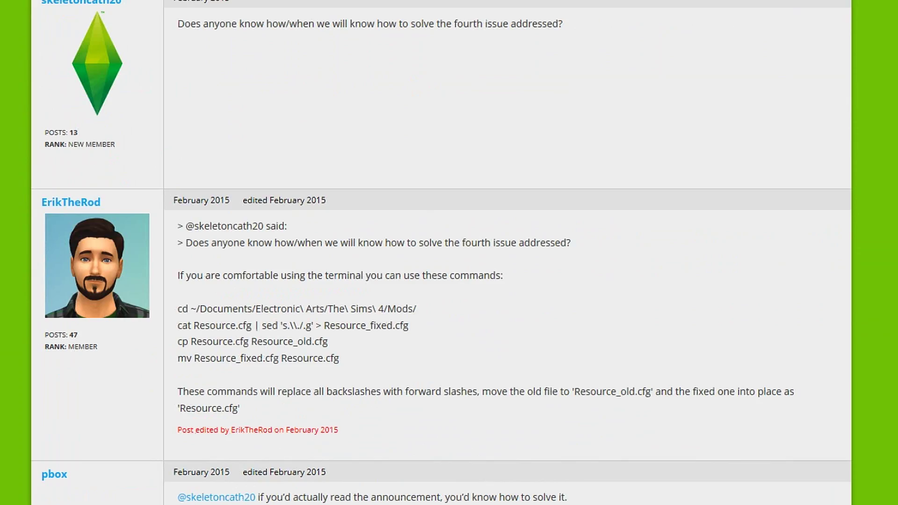
pyautogui.scroll(-10, 441, 252)
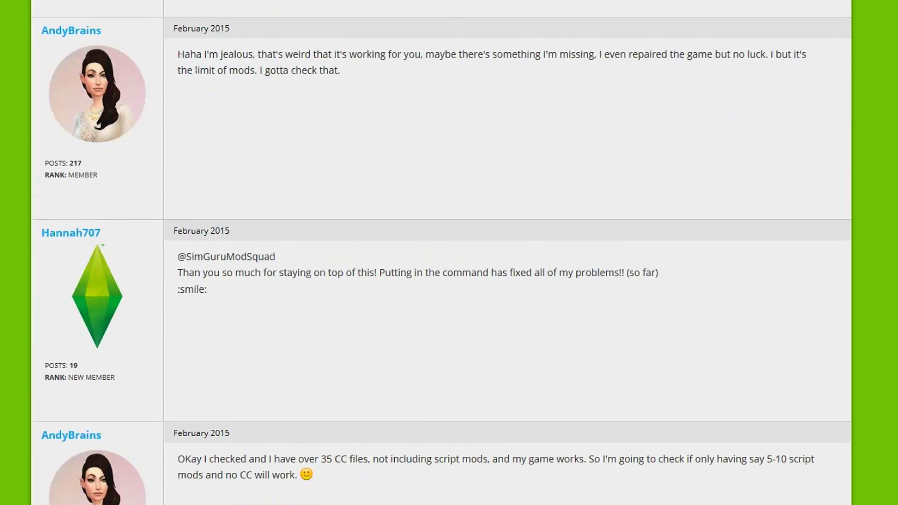